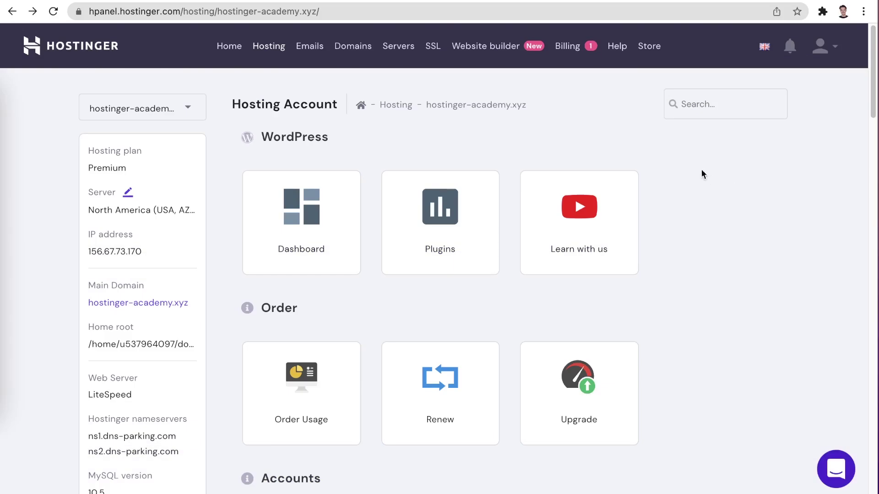
Step: Find Backups in hPanel and start generating a new backup of hostinger-academy.xyz
click(697, 97)
text(backup)
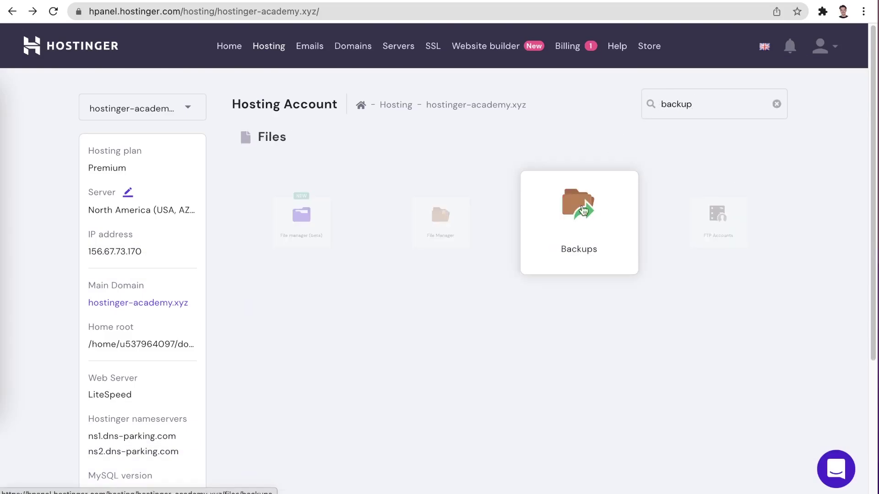
click(595, 188)
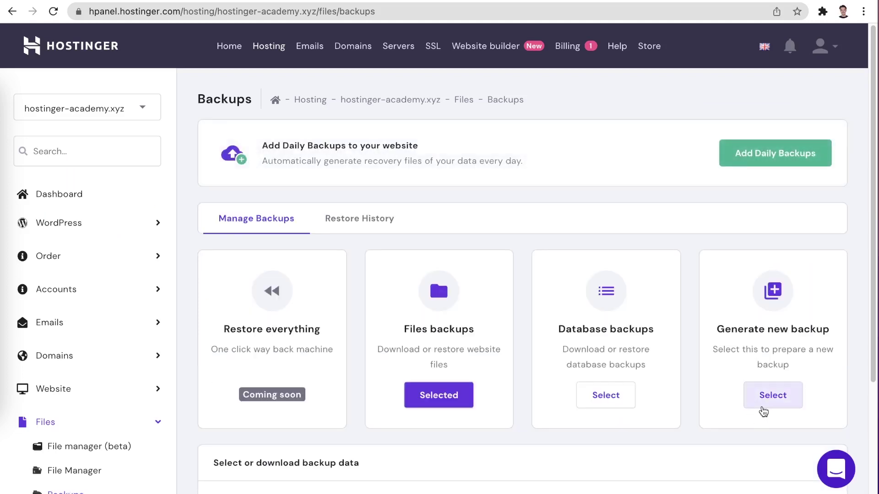
click(762, 405)
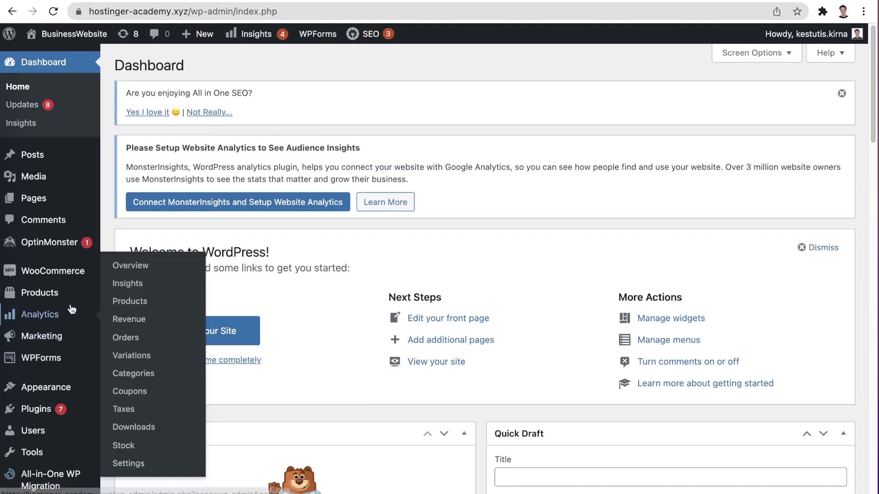
Step: Open Settings > Permalinks and save them unchanged to reset the permalinks
scroll(64, 308, down, 5)
mouse_move(39, 420)
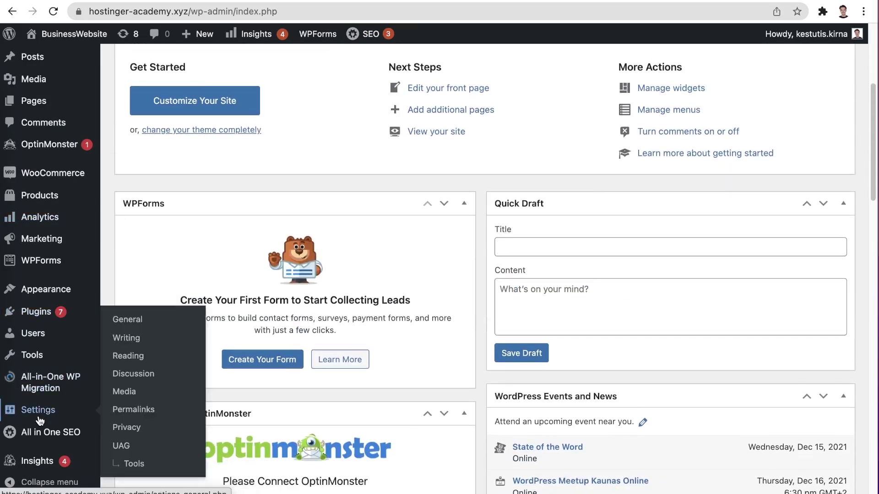
click(122, 409)
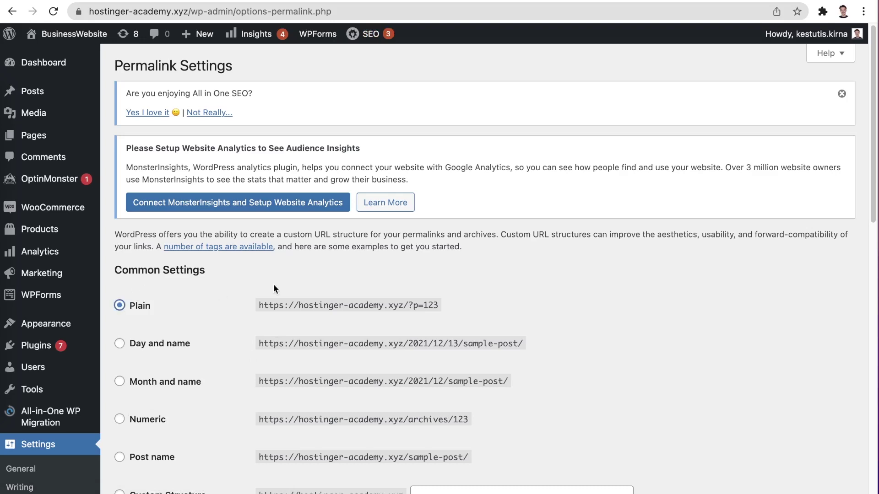
drag(874, 223, 875, 479)
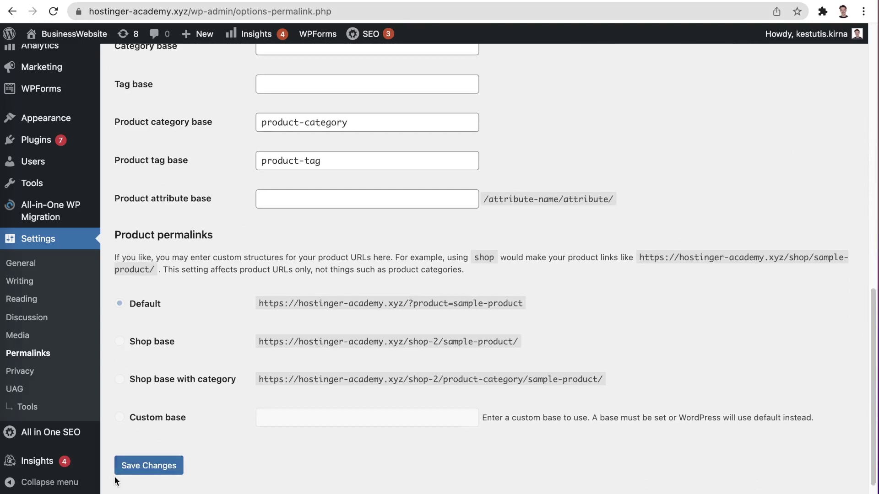
click(131, 475)
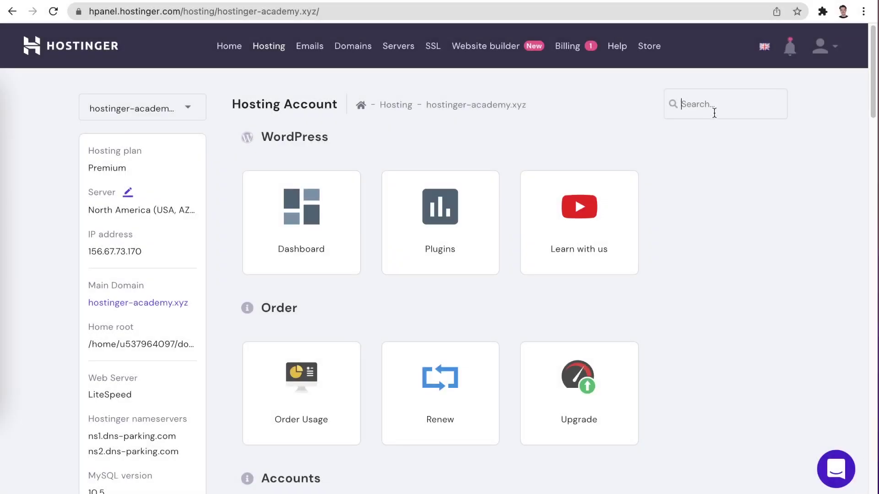
Step: In File Manager's public_html, rename .htaccess to .htaccess_old
text(file)
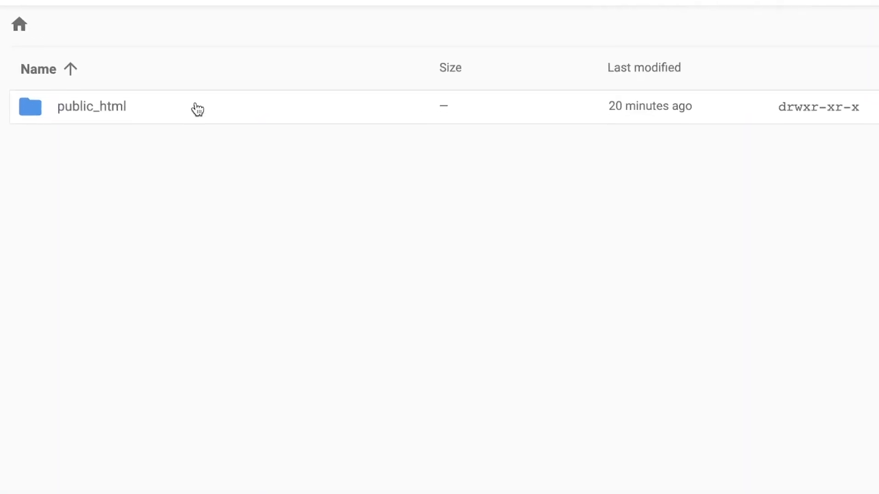
double_click(213, 113)
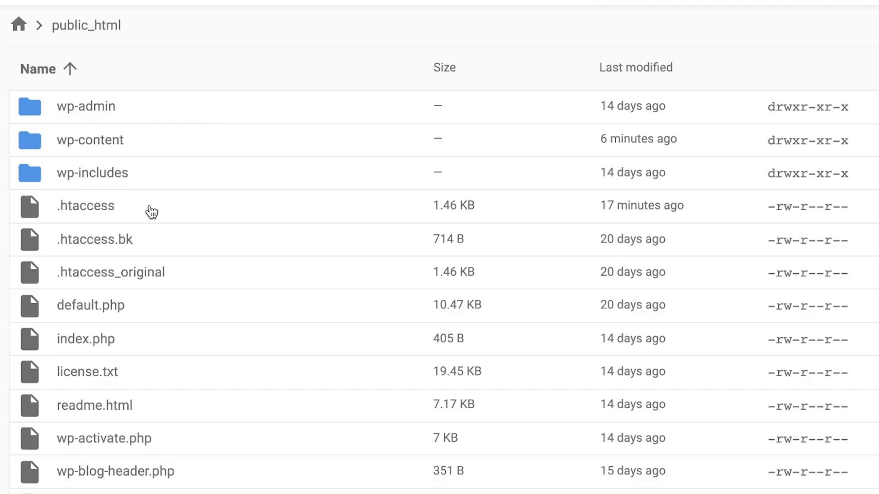
click(152, 212)
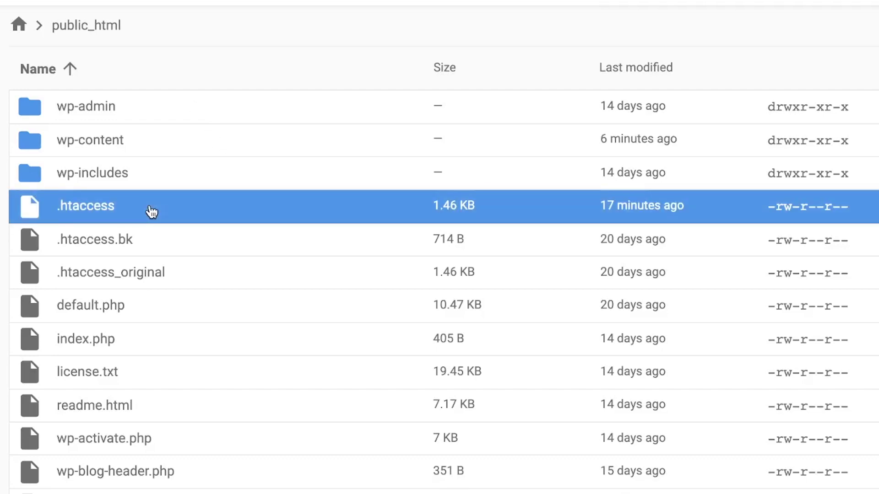
right_click(151, 212)
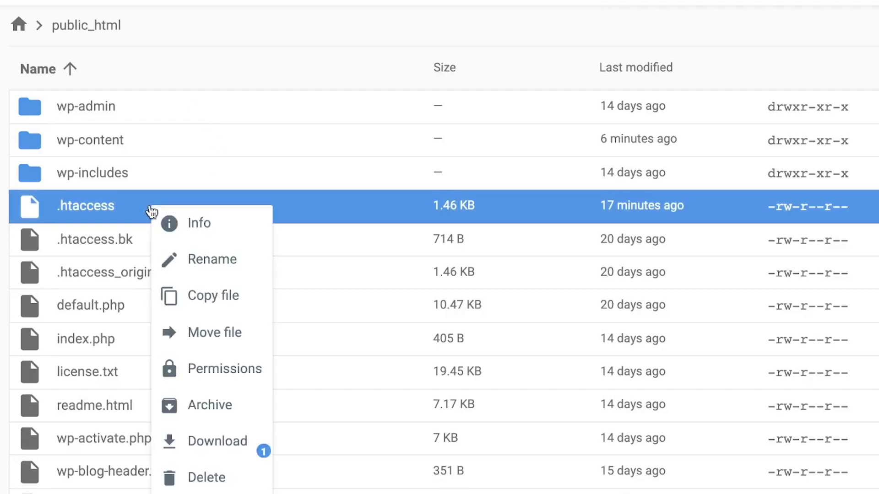
click(184, 253)
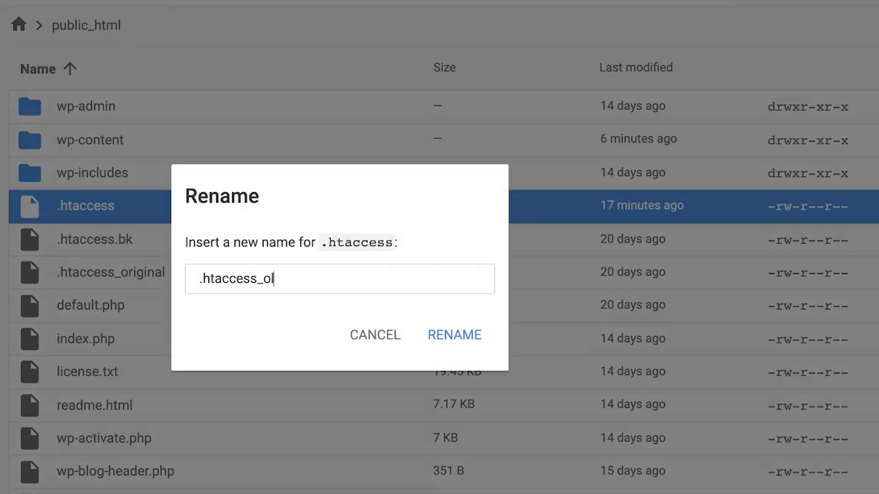
text(_old)
click(453, 348)
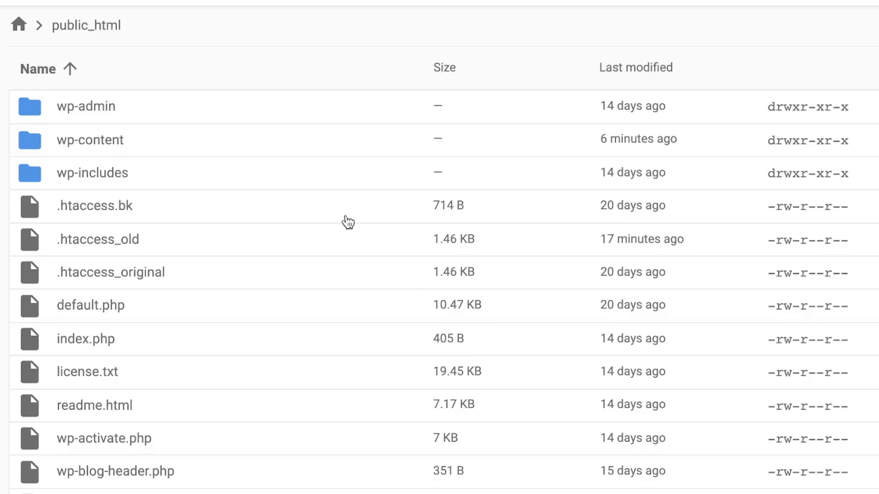
Step: Make a copy of .htaccess_old in public_html
right_click(138, 247)
click(228, 331)
click(460, 423)
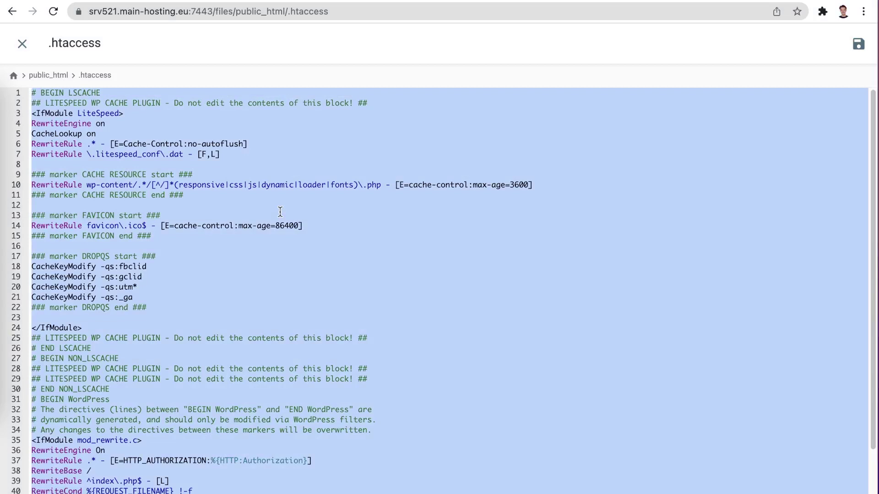
Step: Replace the .htaccess contents with the default WordPress rewrite rules and close the editor
key(BackSpace)
key(super+v)
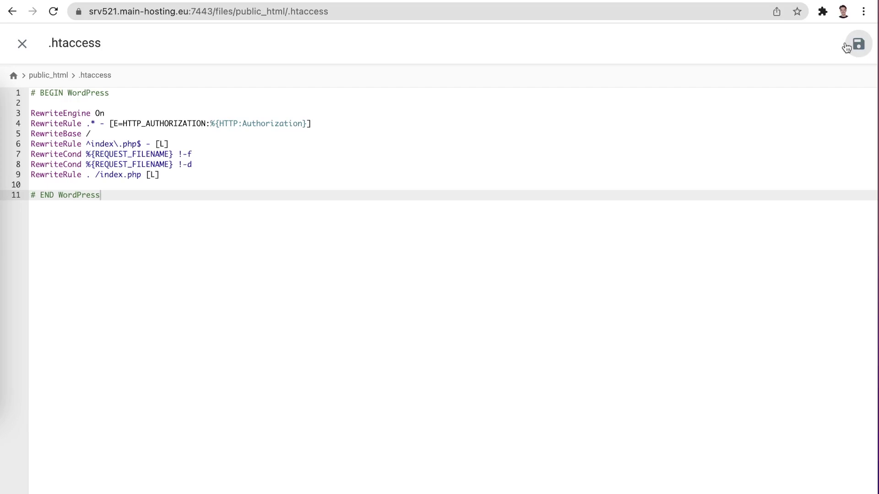
click(23, 44)
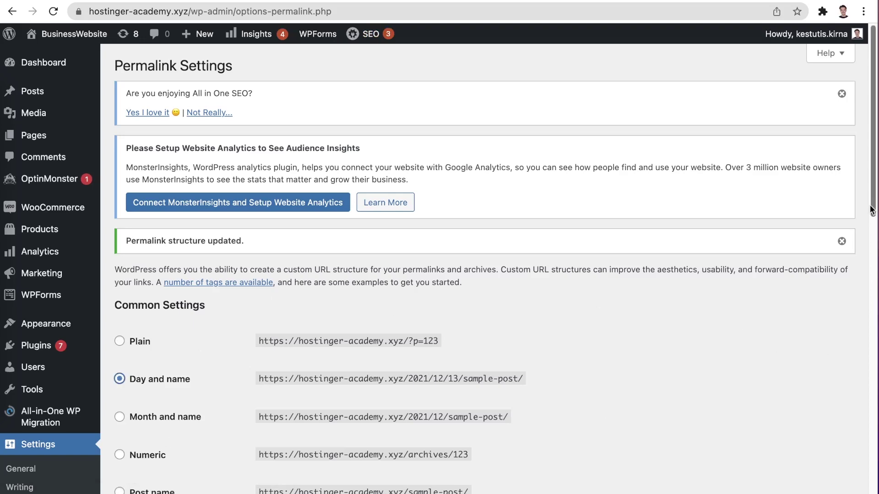
Step: Save the permalink structure again, then deactivate the All in One SEO plugin
scroll(200, 352, down, 15)
click(167, 456)
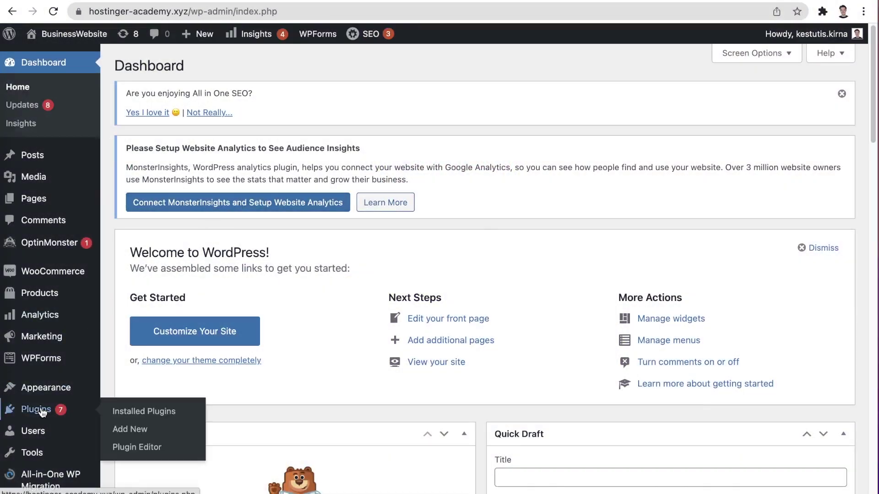
click(151, 411)
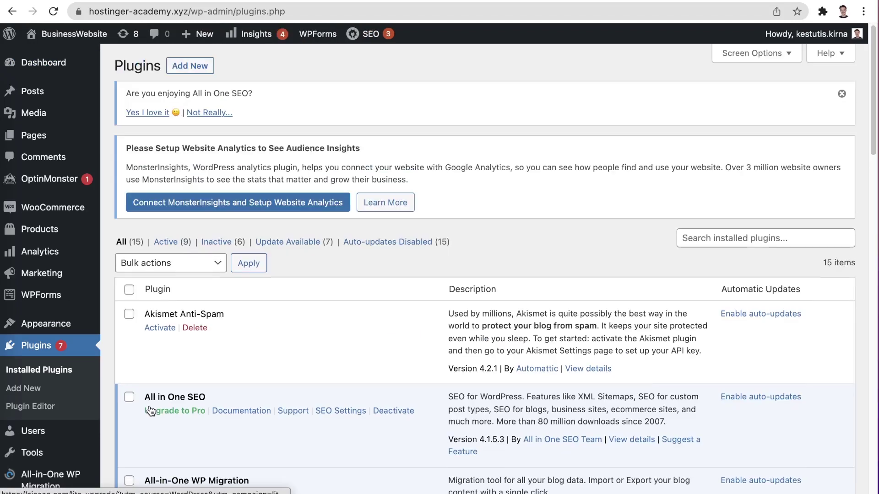
click(406, 410)
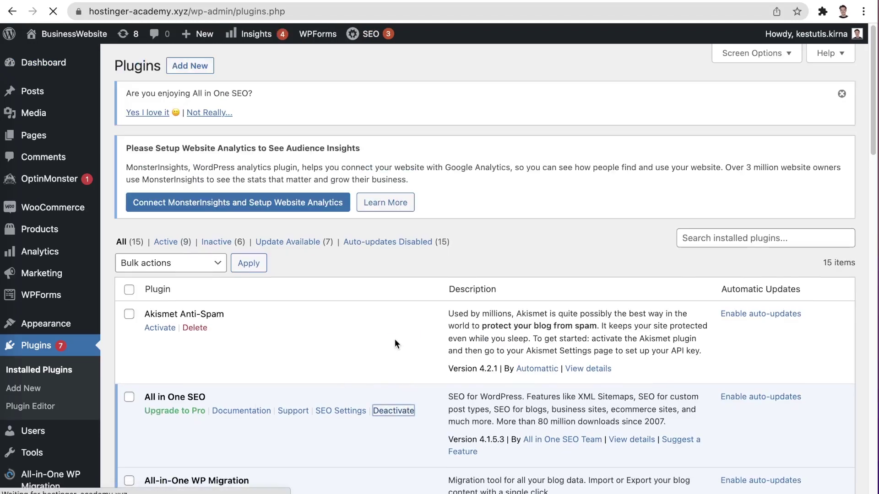
scroll(392, 339, down, 5)
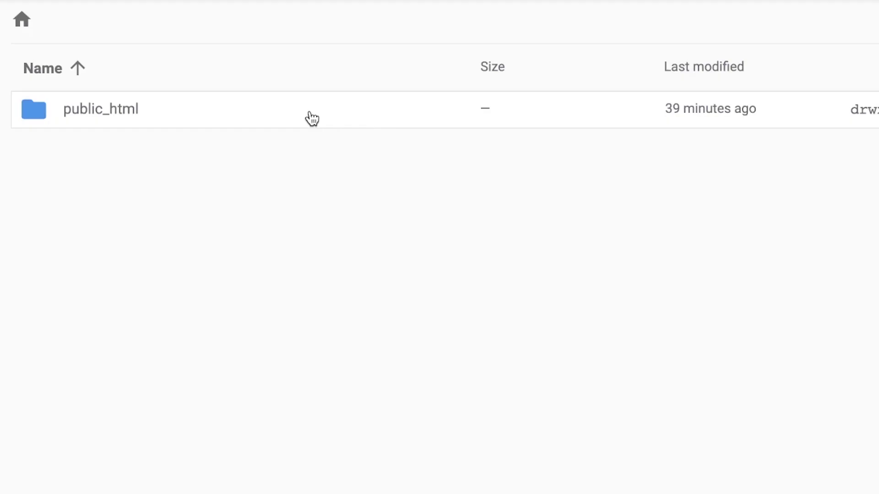
Step: Rename the akismet folder in wp-content/plugins to akismet_disabled
double_click(309, 117)
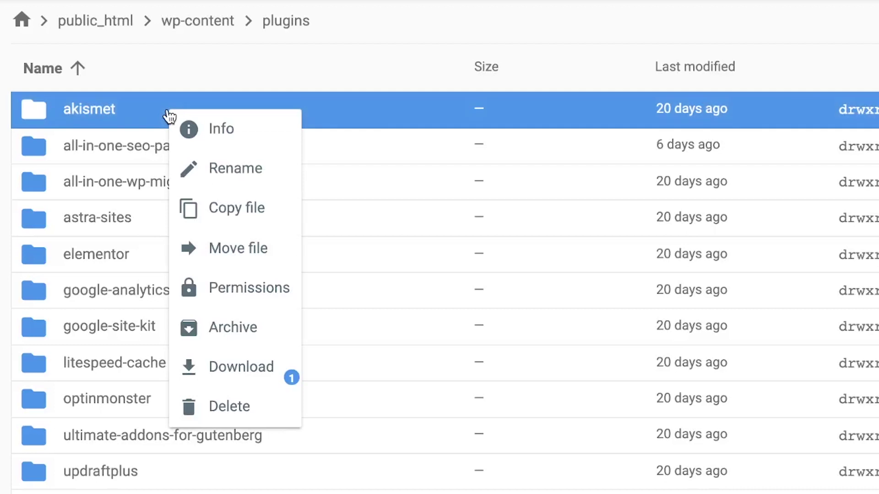
click(263, 170)
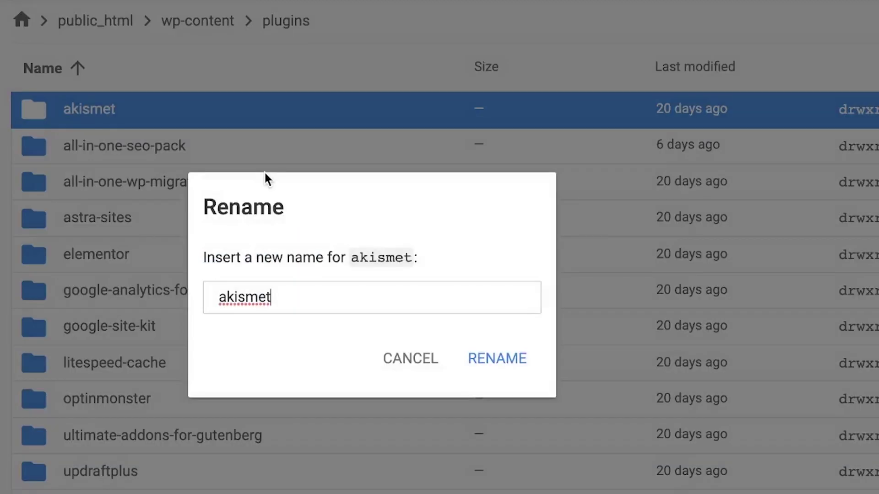
text(_disabled)
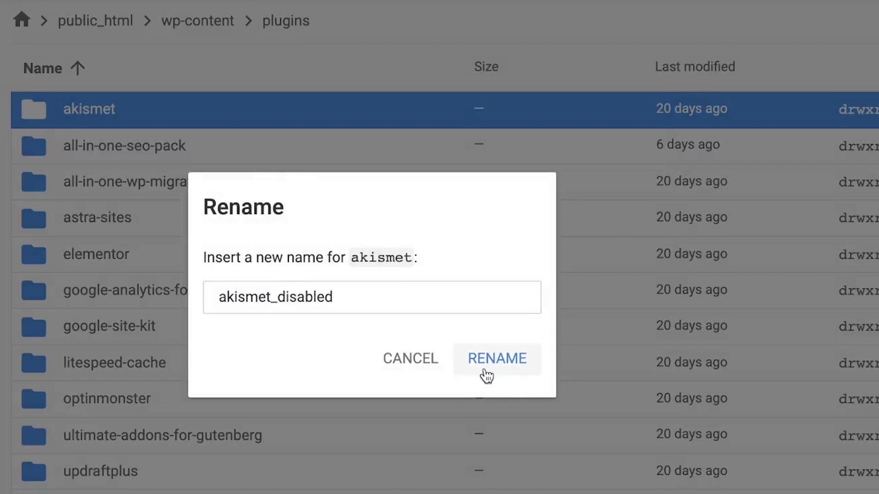
click(489, 374)
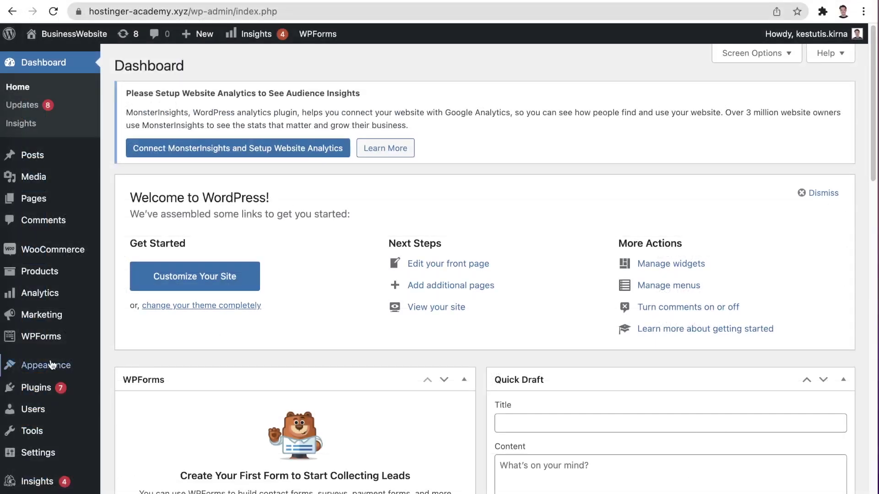
Step: Activate the Twenty Twenty-One theme under Appearance > Themes
click(46, 365)
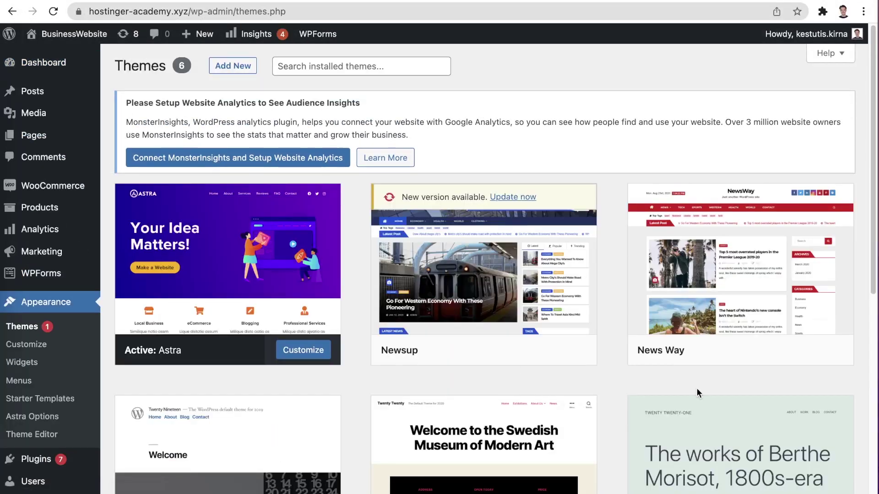
scroll(709, 425, down, 4)
click(751, 385)
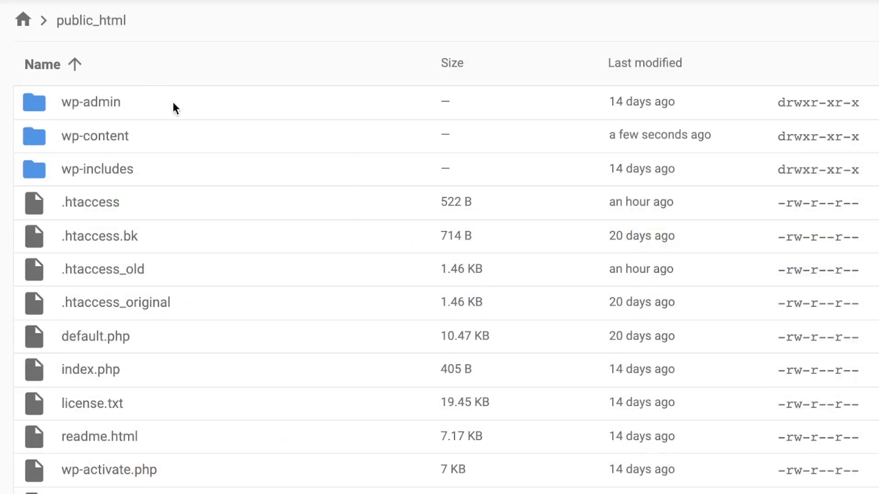
Step: In File Manager, go to wp-content/themes and begin renaming the astra folder
double_click(114, 137)
double_click(112, 170)
right_click(112, 103)
click(158, 156)
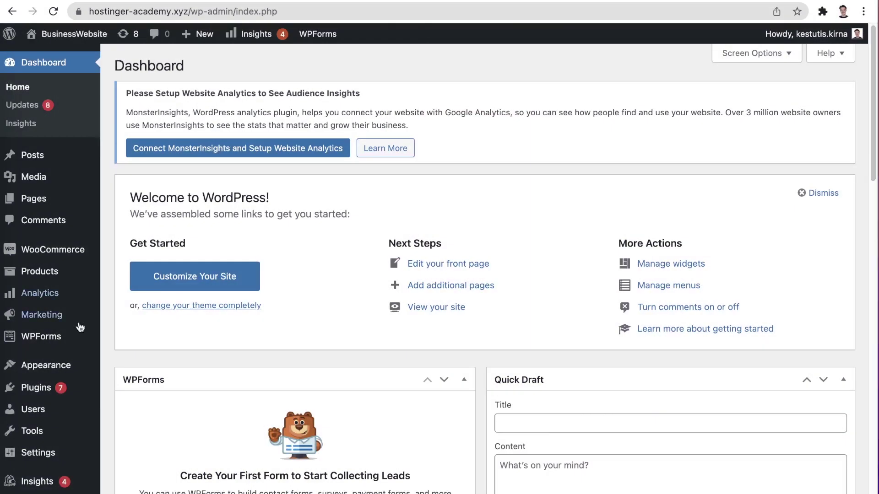
Step: Search for 'redirection' under Add New Plugins, then install and activate Redirection
mouse_move(110, 389)
click(128, 410)
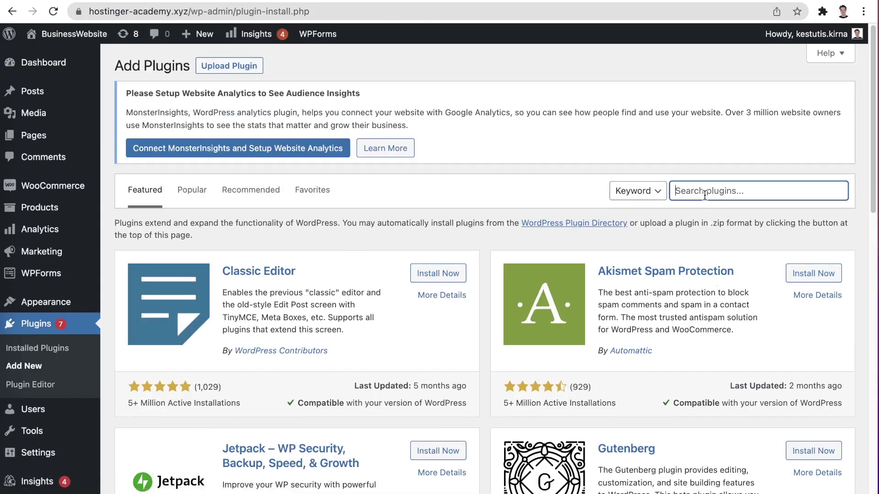
text(redirection)
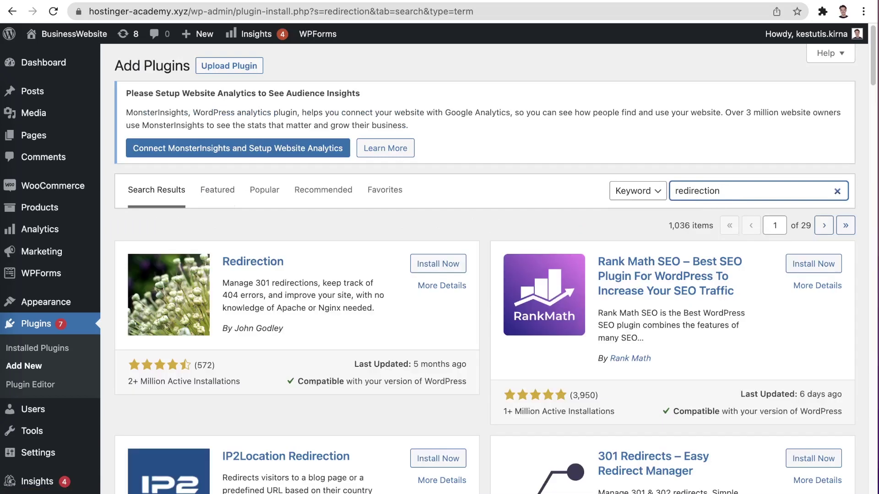
click(452, 264)
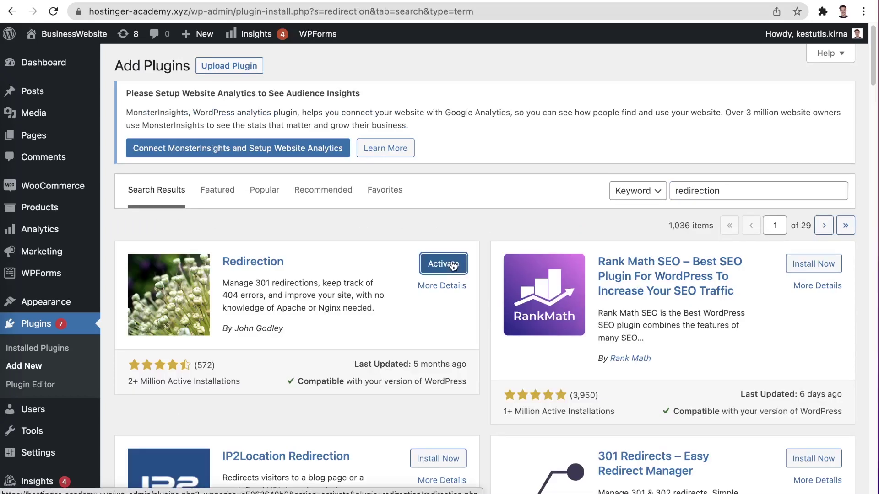
click(443, 264)
Step: Run the Redirection setup wizard from Tools > Redirection through to the redirects list
scroll(369, 275, down, 5)
mouse_move(29, 409)
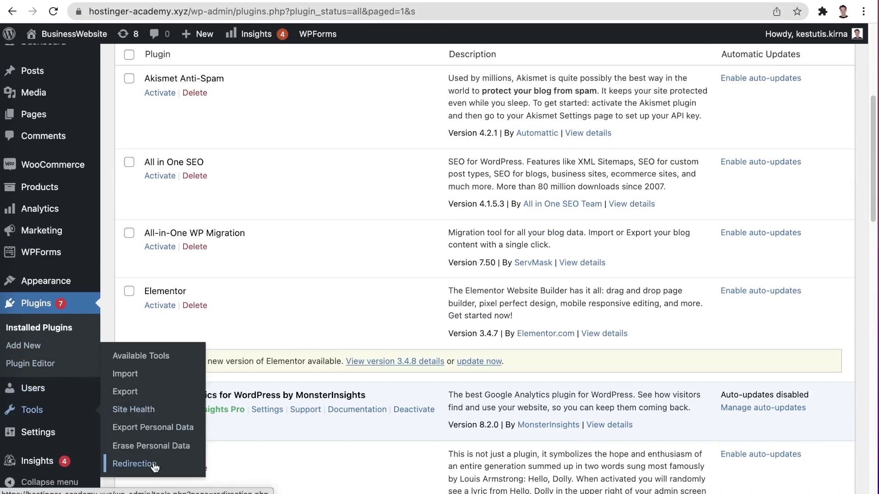
click(138, 464)
scroll(199, 341, down, 6)
click(319, 415)
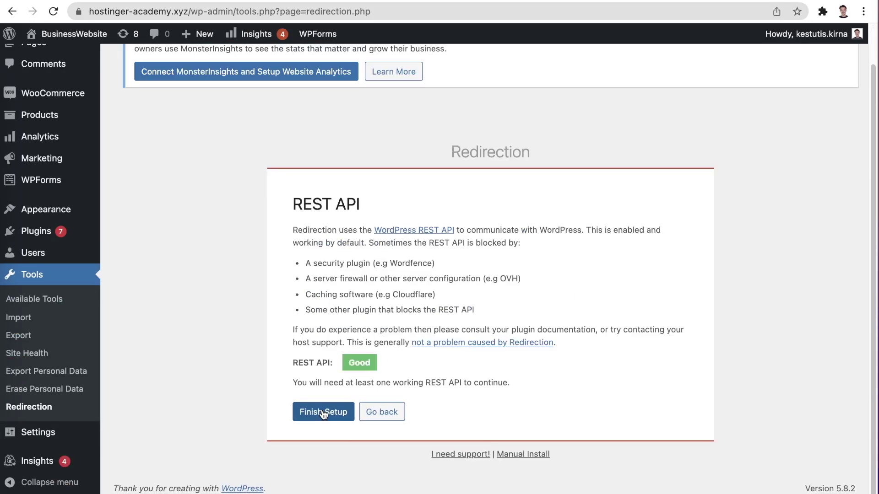
click(323, 412)
click(346, 339)
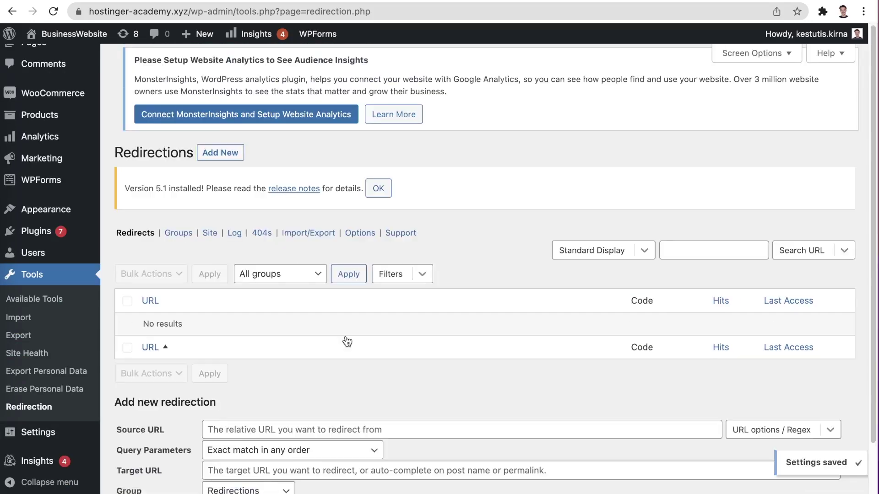
scroll(347, 341, down, 3)
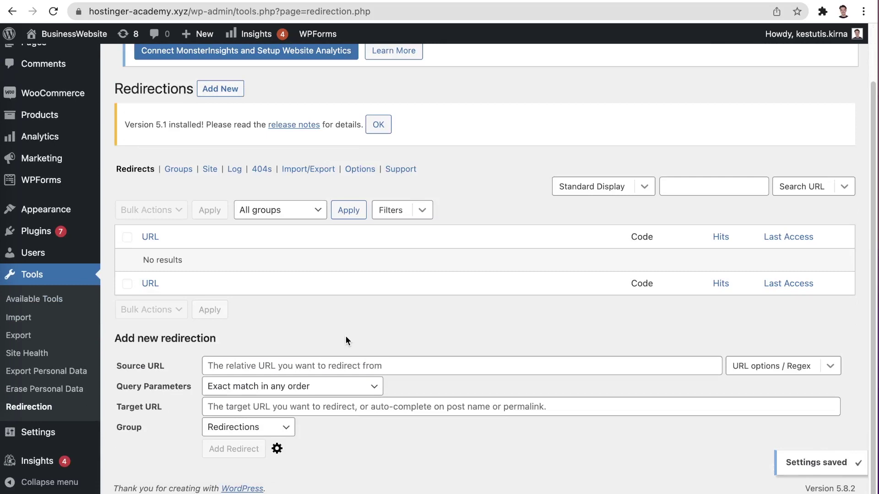
click(345, 366)
key(super+v)
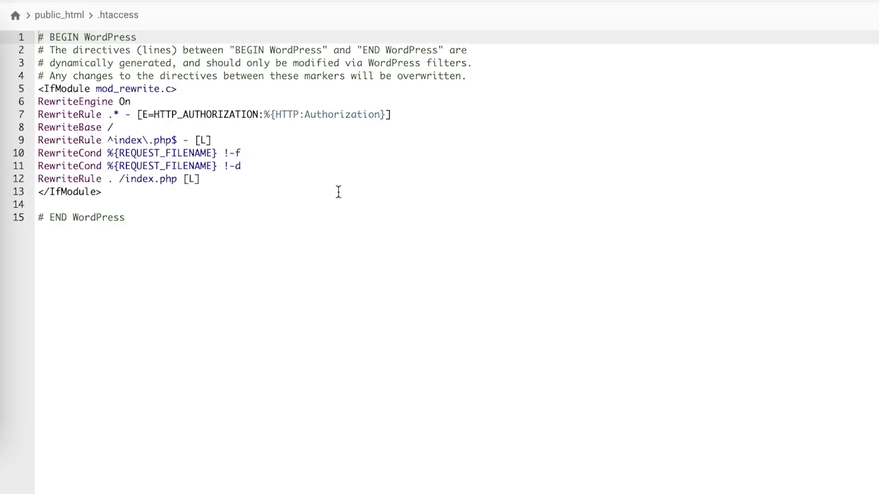
click(202, 190)
key(Return)
key(Return)
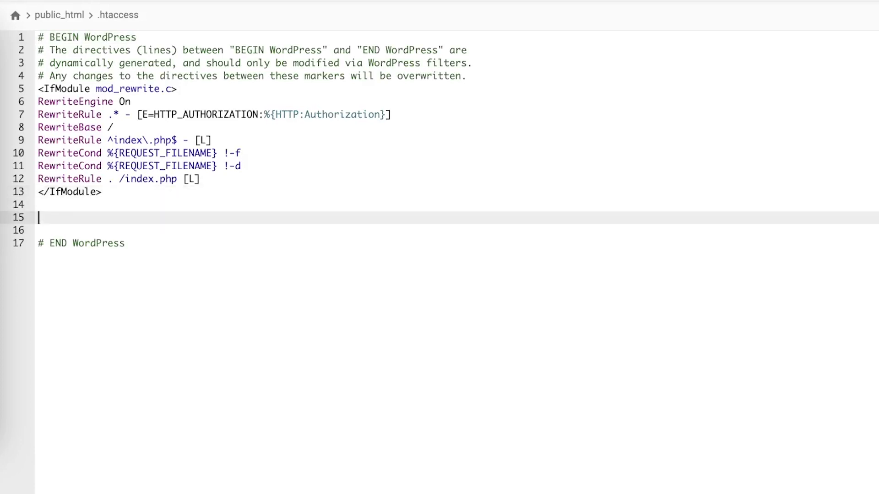
text(redirect 301)
key(ctrl+v)
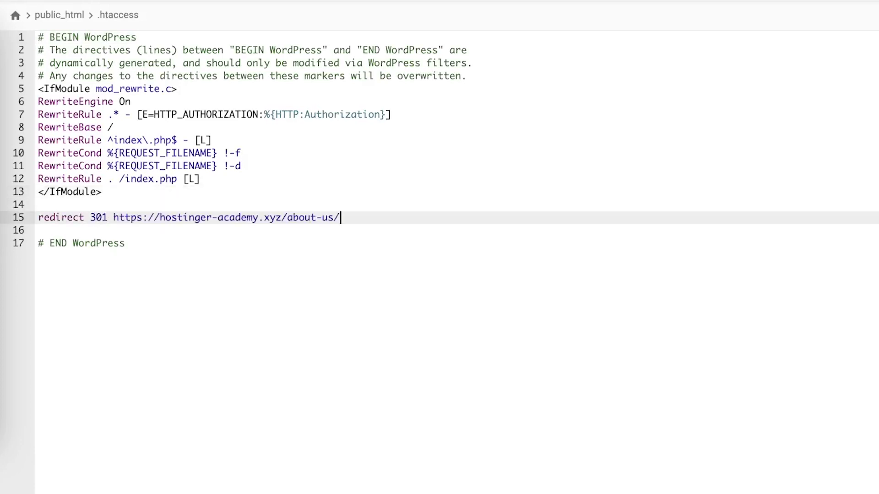